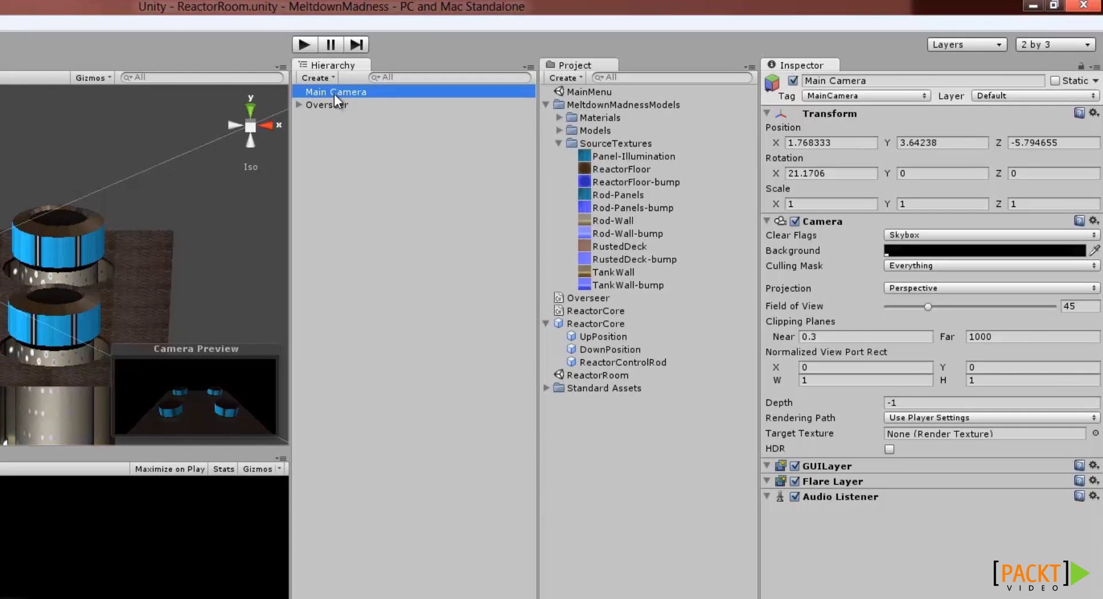
- Create a new folder named 'Audio Assets' in the Project panel and open its context menu
left_click(830, 498)
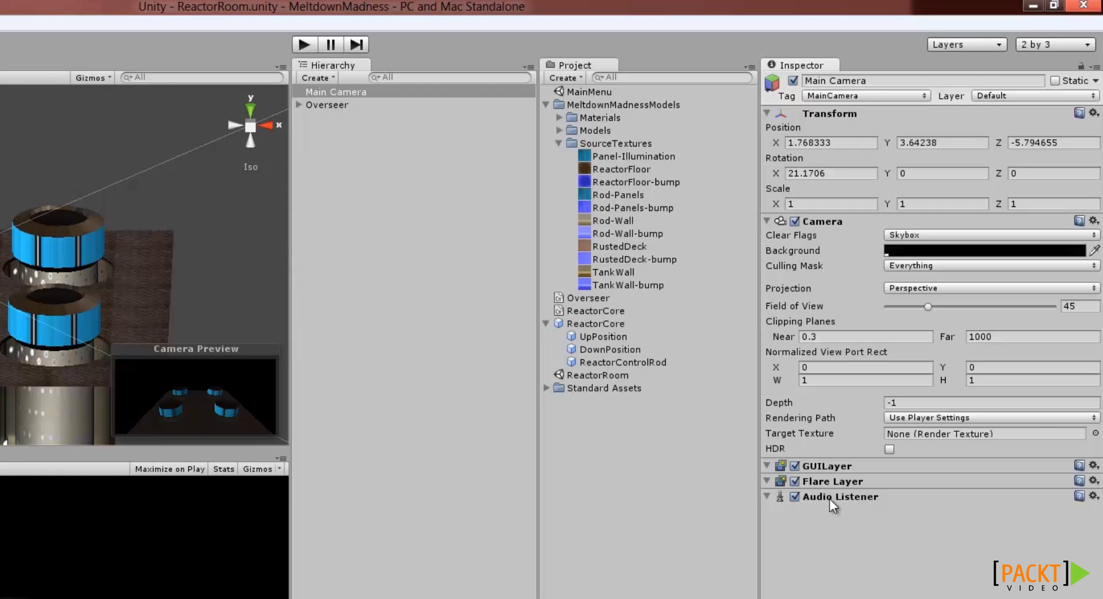
left_click(563, 77)
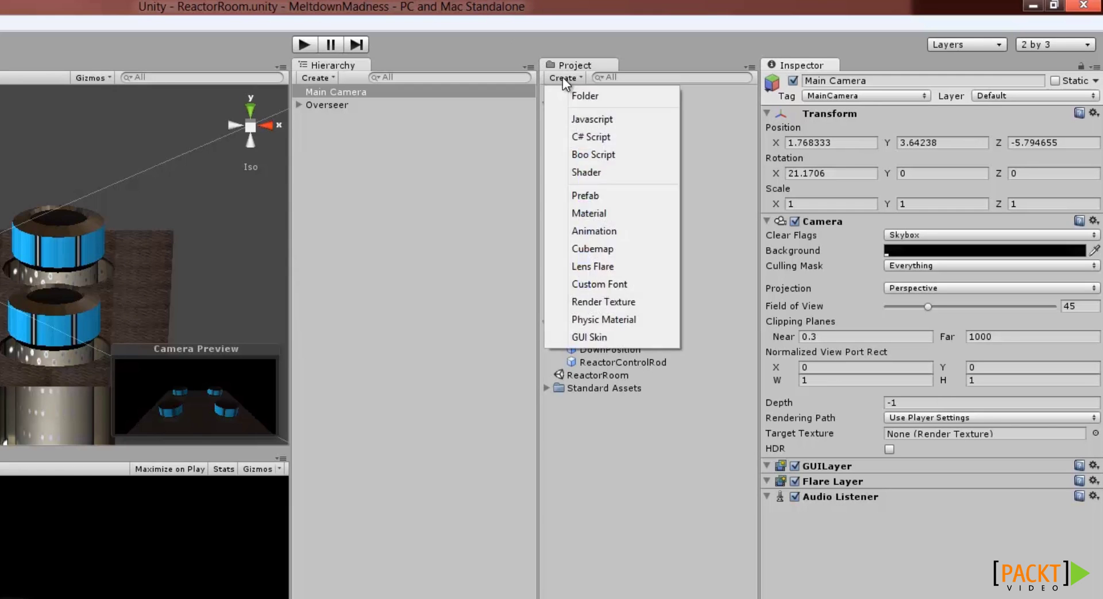
left_click(592, 93)
type("Audio Assets")
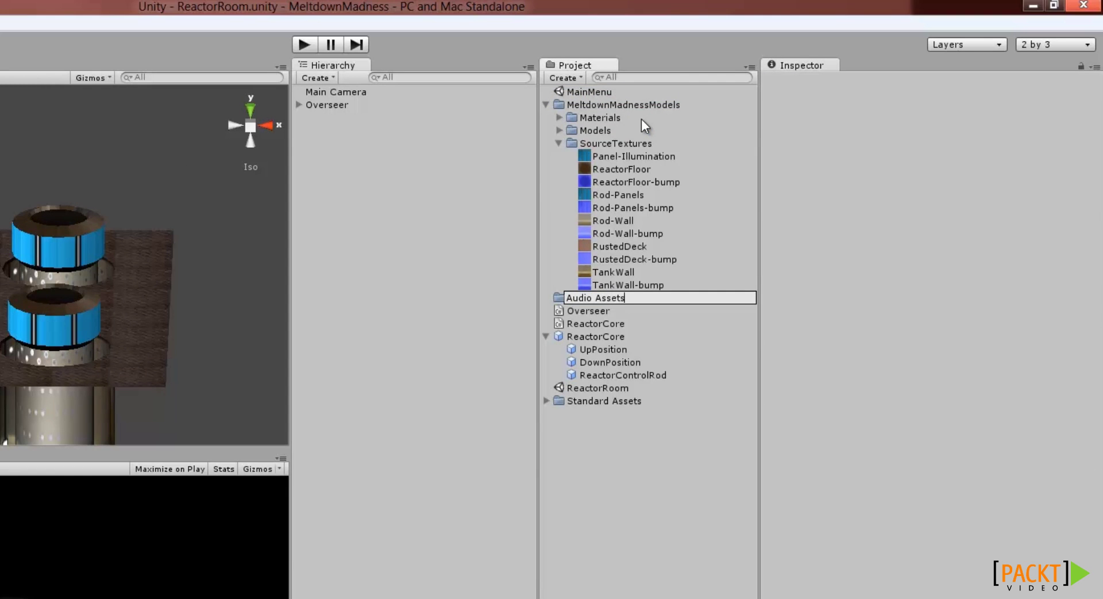
key("Return")
right_click(580, 91)
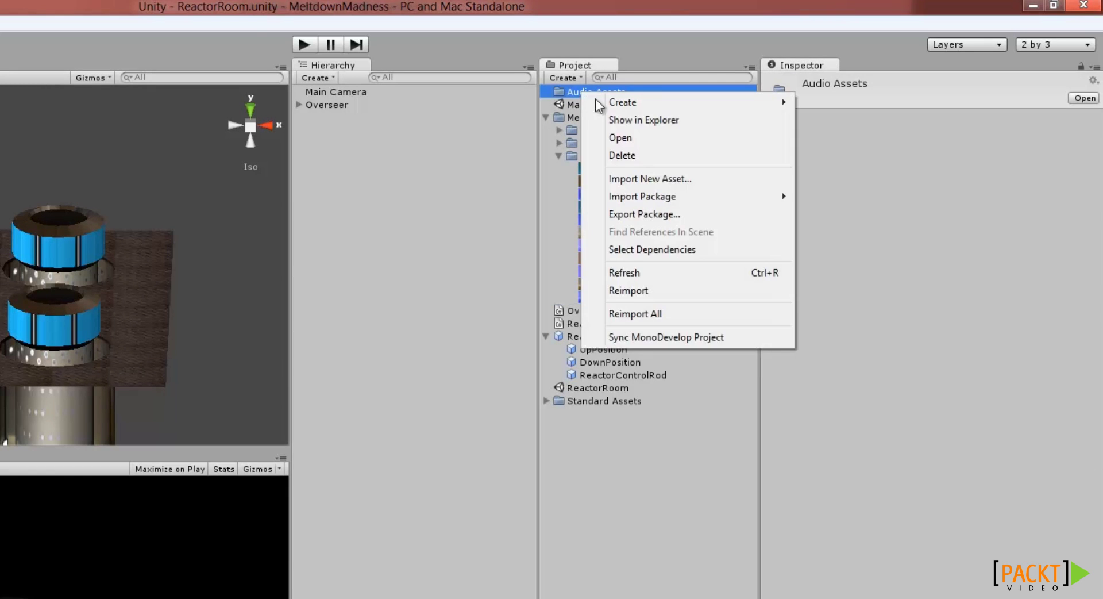
- Show Audio Assets in Windows Explorer, snapped beside the Audio Clips window
left_click(633, 119)
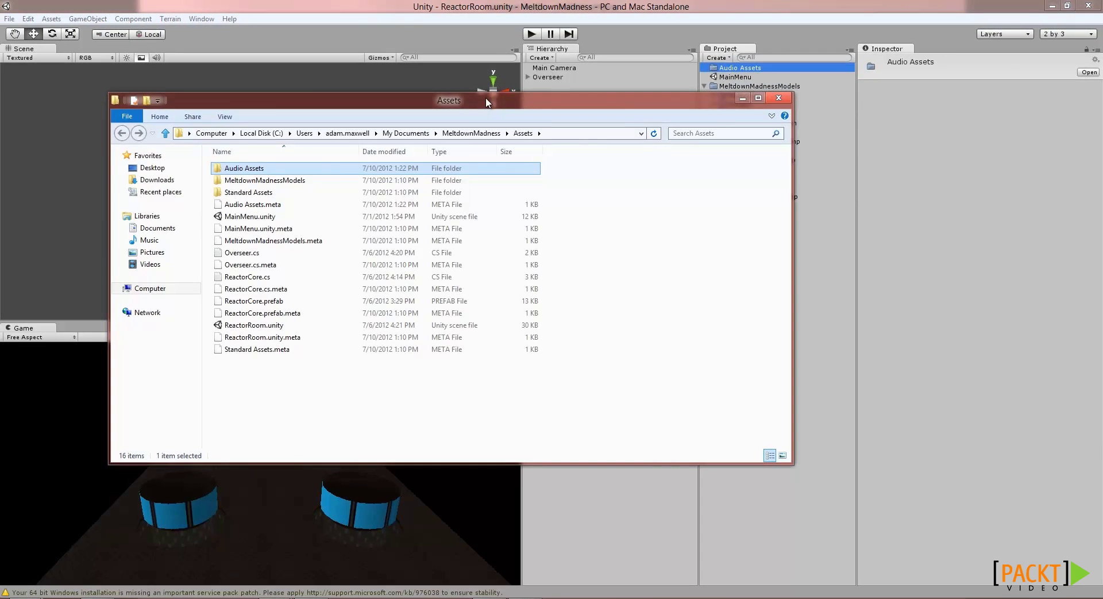
key("super+Right")
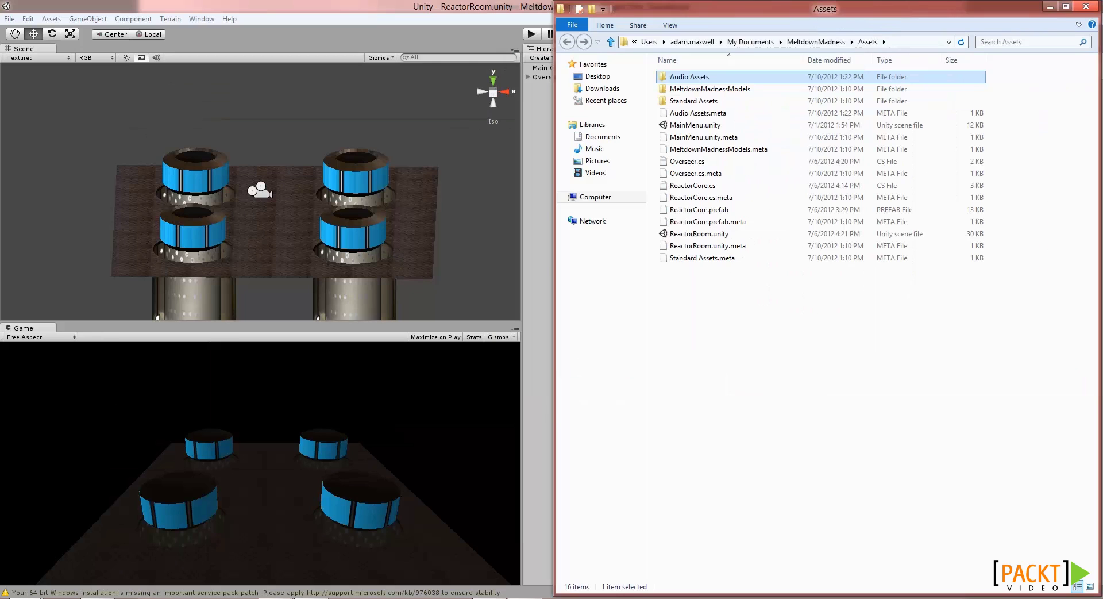
left_click(45, 555)
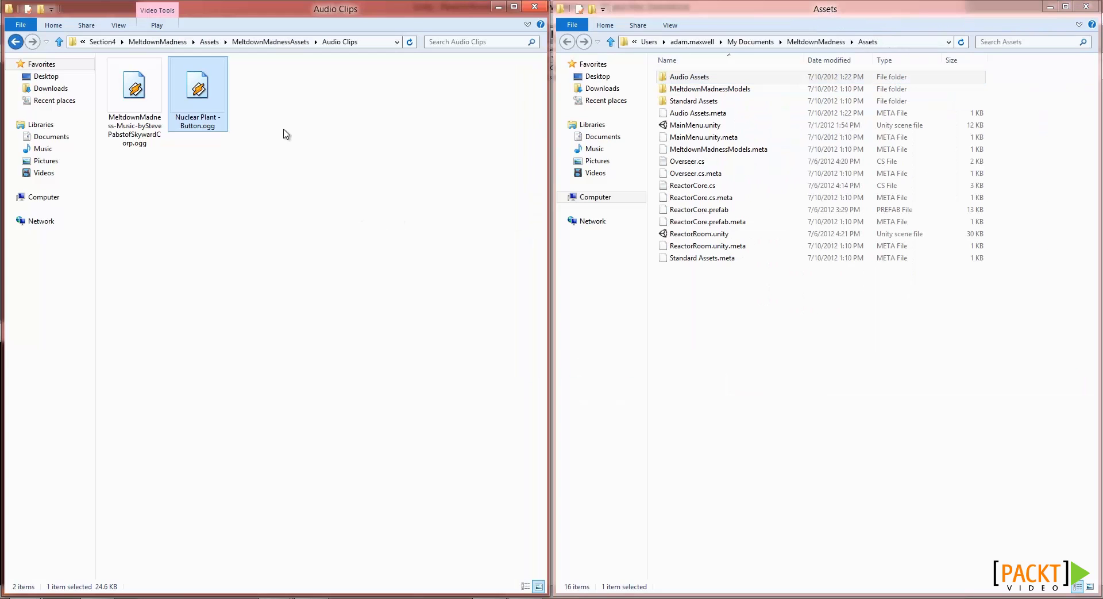
- Move the Nuclear Plant - Button clip and the music .ogg file from Audio Clips into Audio Assets
left_click_drag(251, 200, 112, 60)
left_click(198, 92)
left_click_drag(201, 95, 696, 79)
left_click_drag(134, 87, 665, 81)
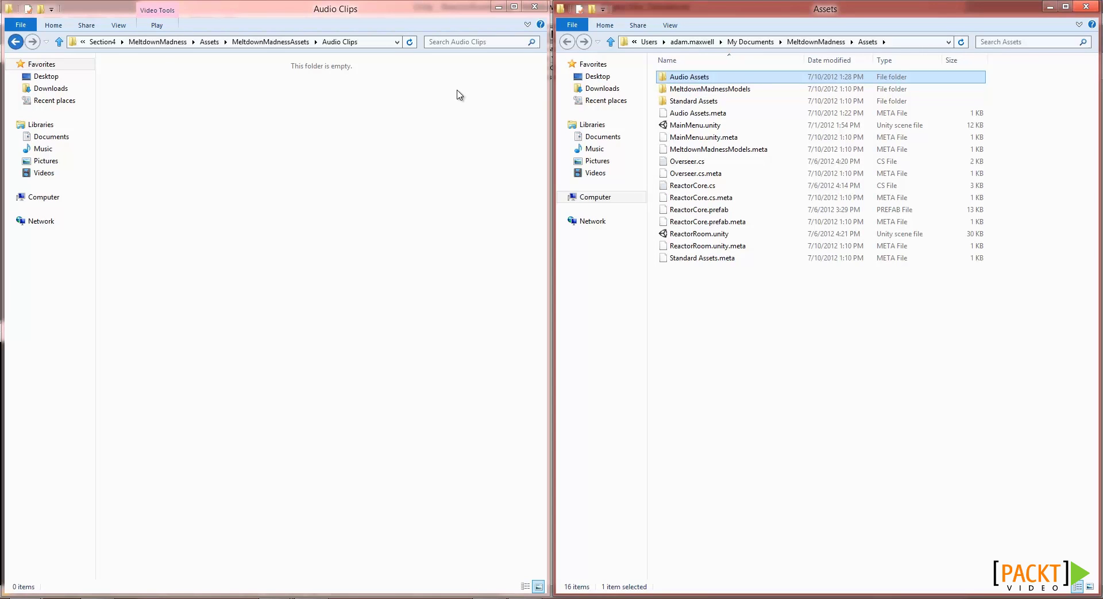
- Back in Unity, compare the import settings of the music clip and the Nuclear Plant - Button clip
left_click(362, 571)
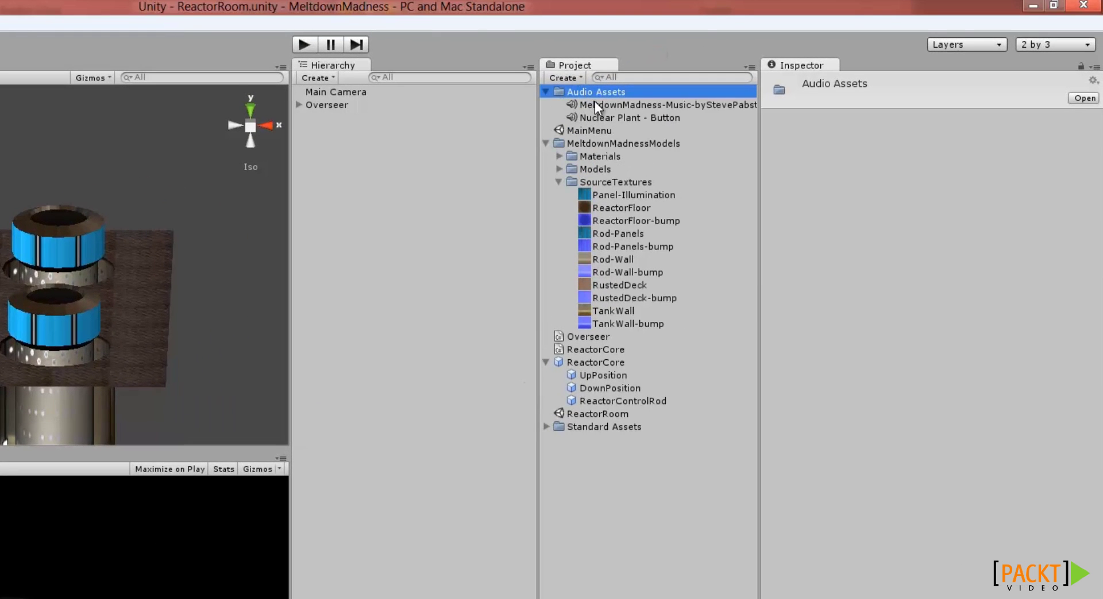
left_click(594, 104)
left_click(599, 117)
left_click(601, 106)
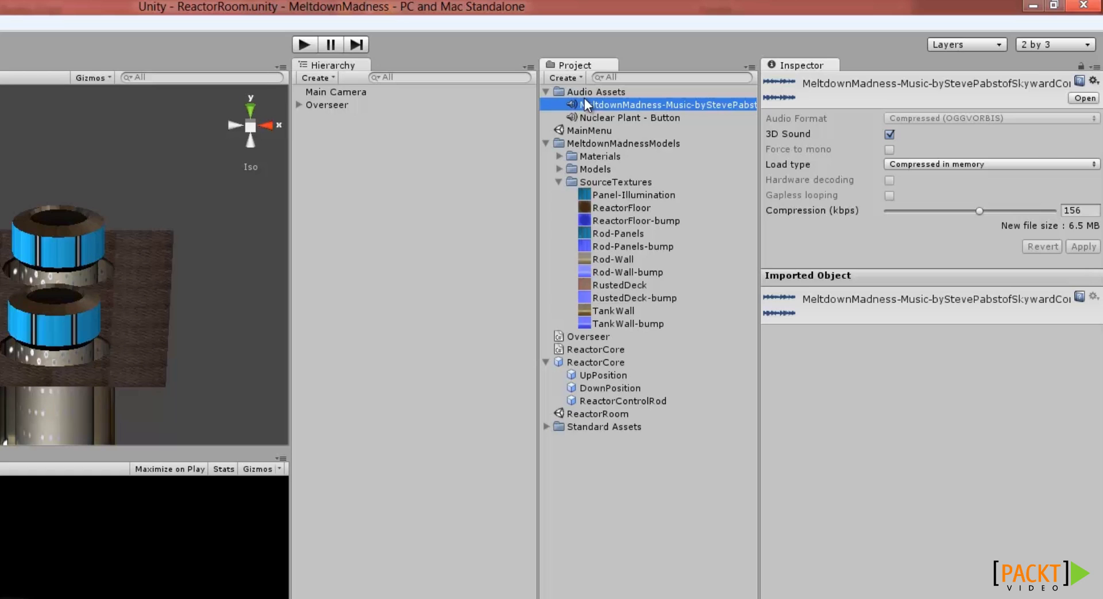
- Inspect the ReactorCore instances under Overseer, then select the ReactorCore prefab in the Project panel
left_click(298, 105)
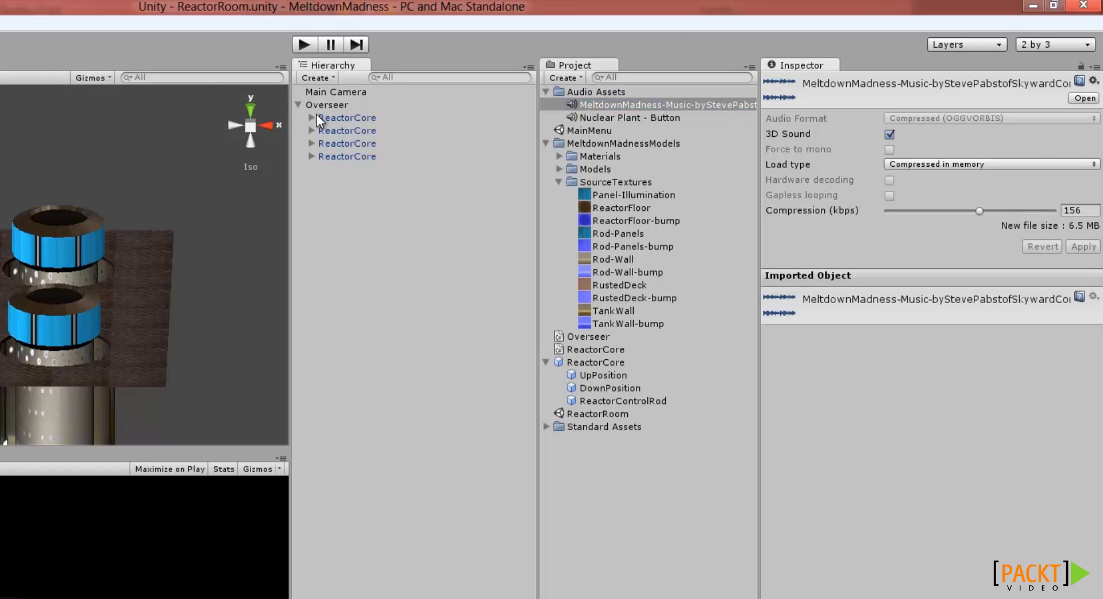
left_click(312, 117)
left_click(340, 119)
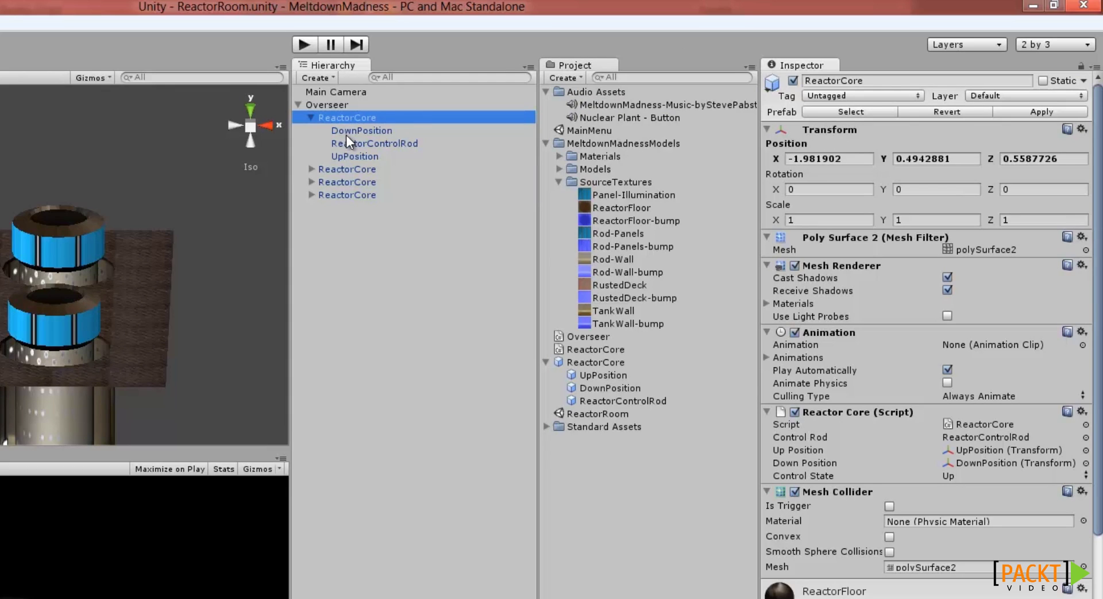
left_click(333, 108)
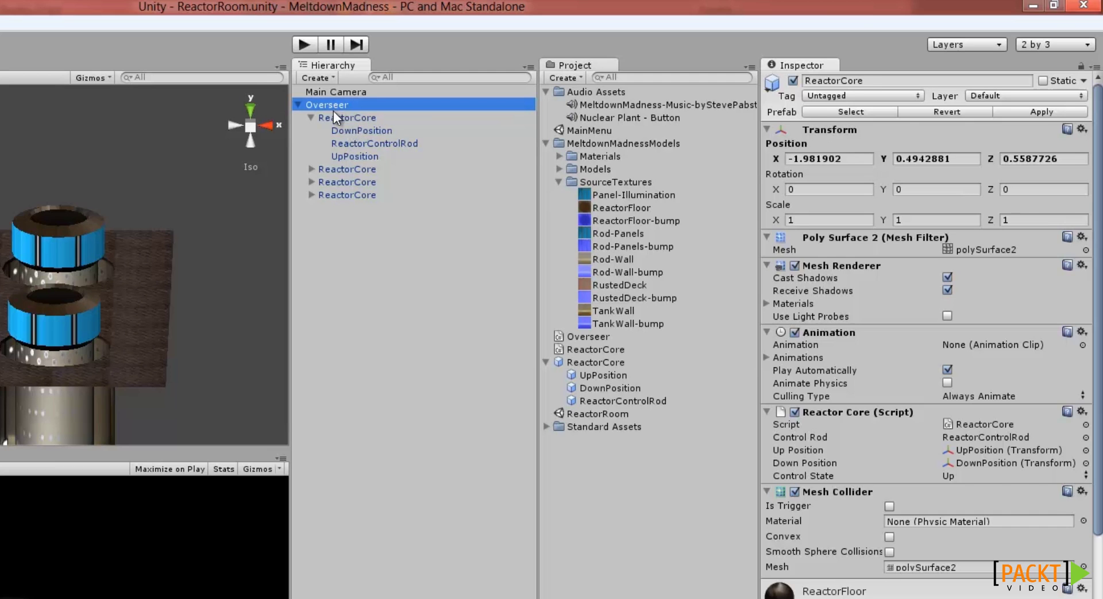
left_click(336, 118)
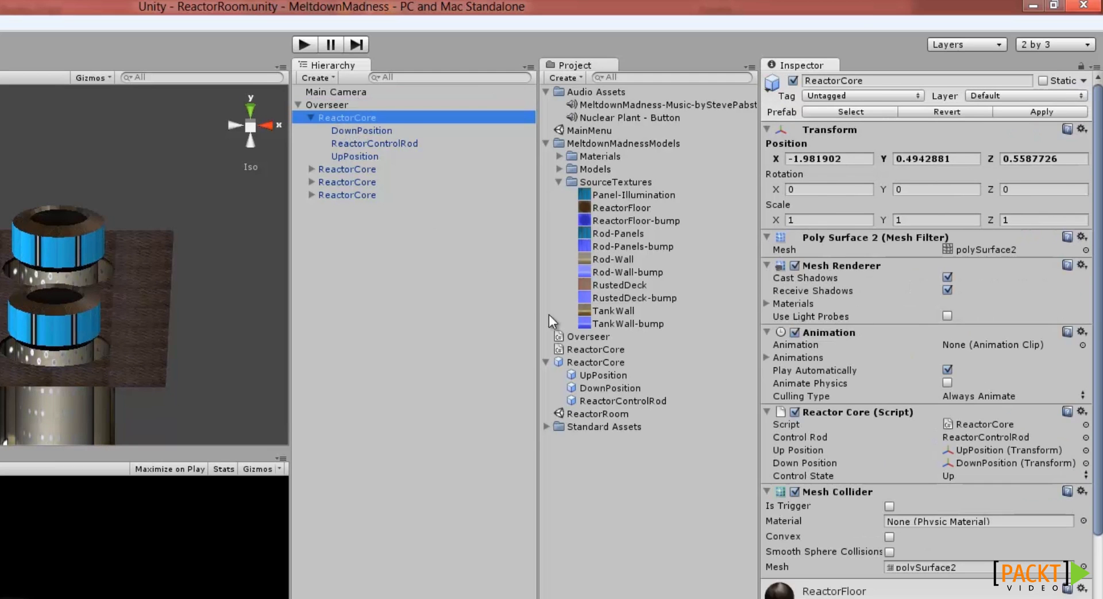
left_click(602, 363)
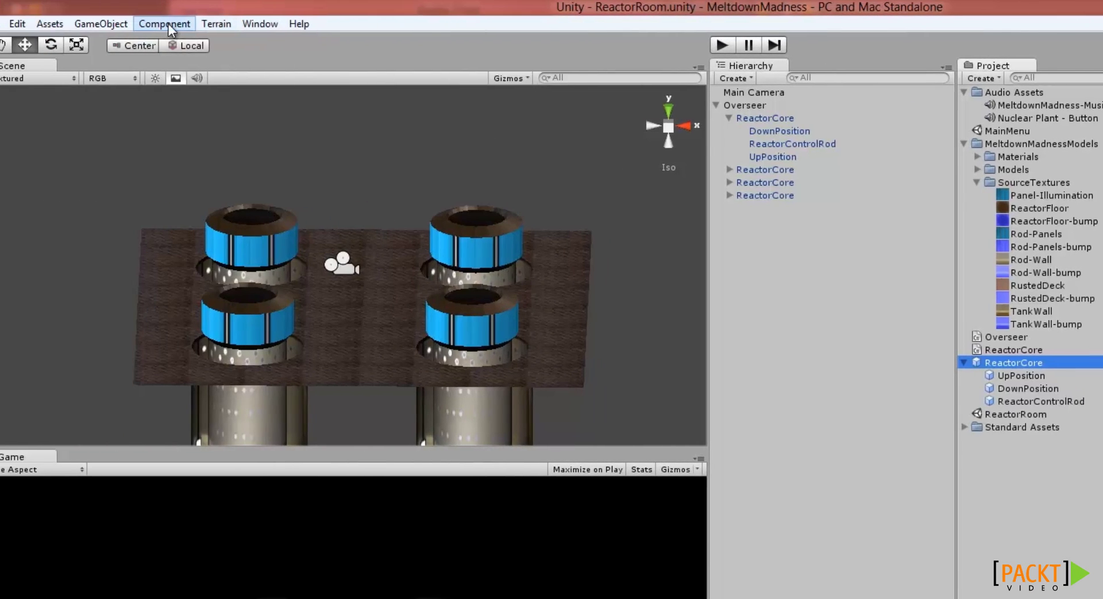
- Add an Audio Source to the ReactorCore prefab with Nuclear Plant - Button as its Audio Clip
left_click(172, 24)
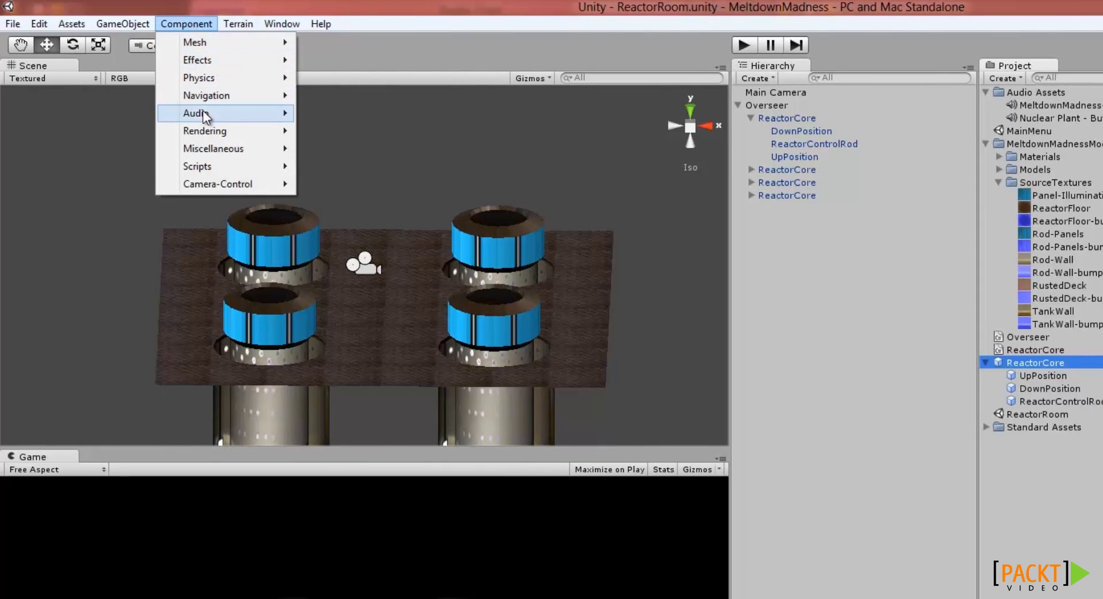
mouse_move(202, 112)
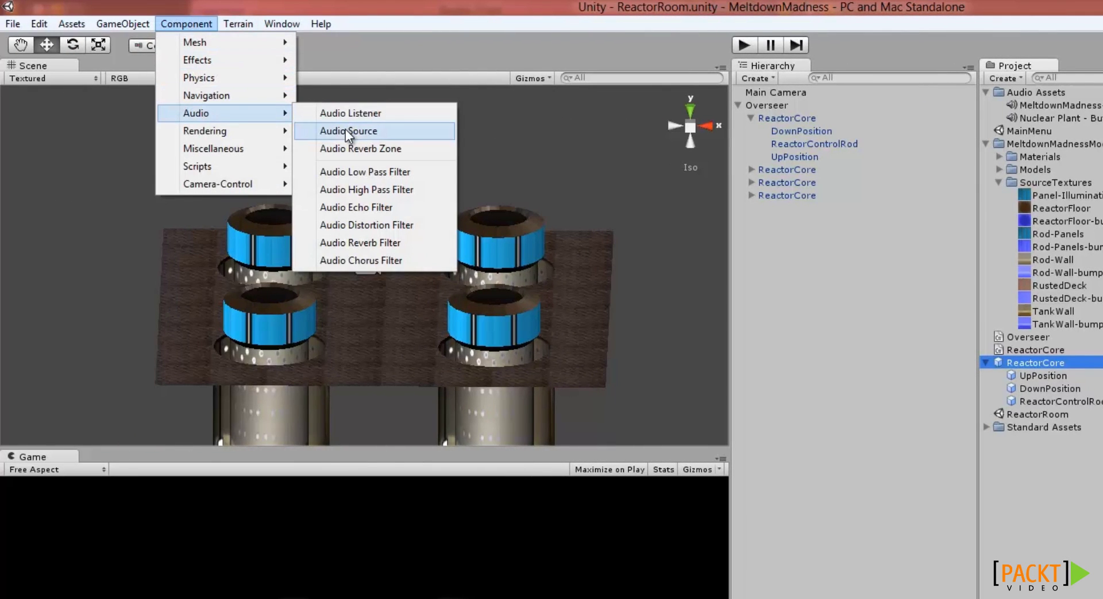
left_click(346, 131)
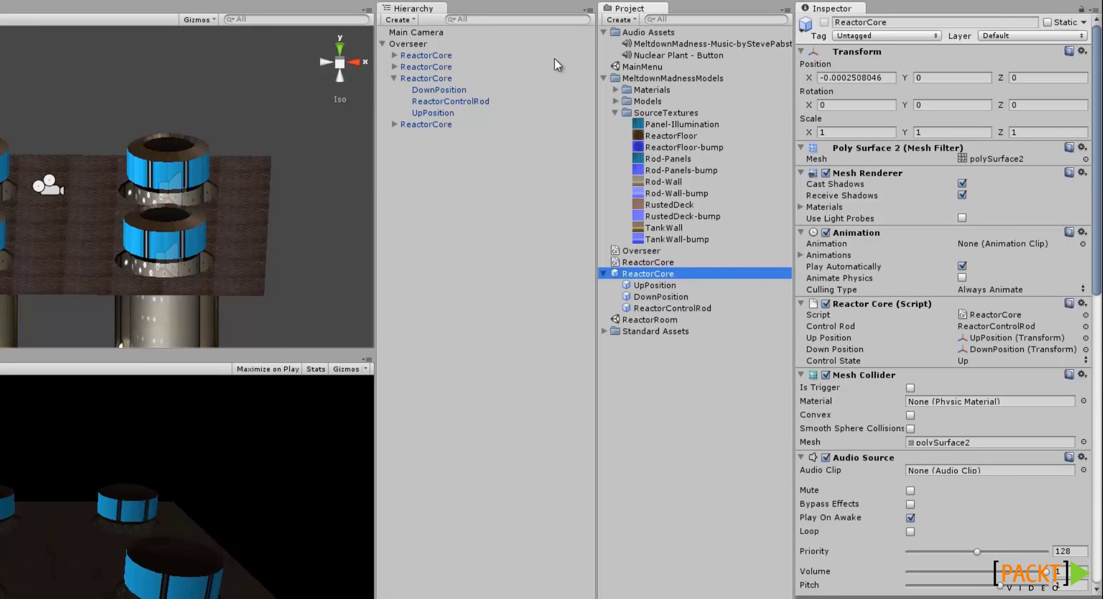
left_click_drag(684, 57, 945, 470)
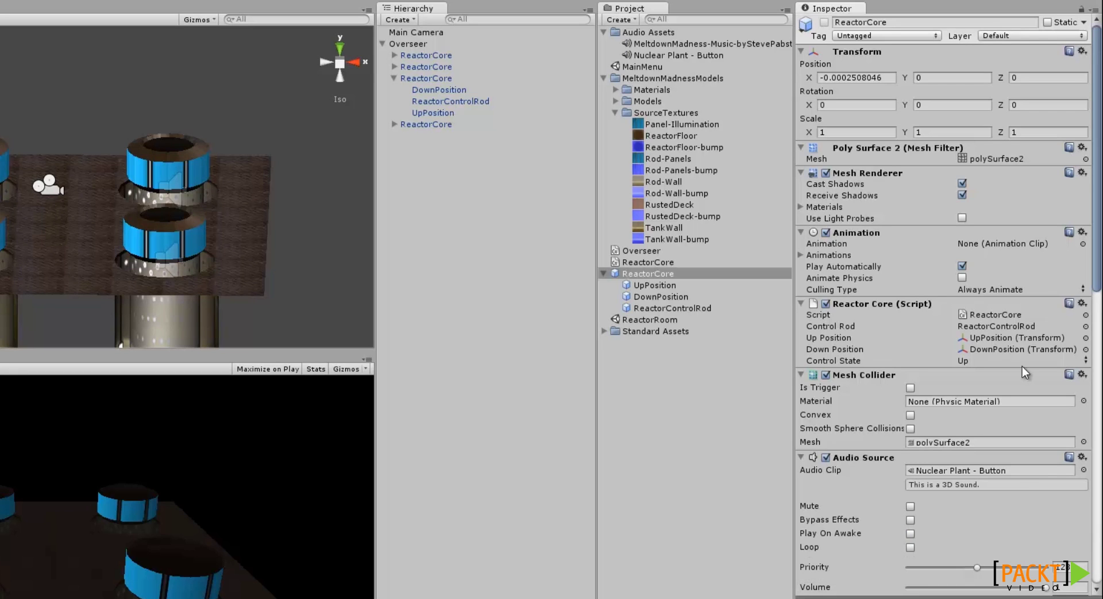
- Expand the Audio Source's 2D and 3D Sound Settings to show the Logarithmic rolloff curve
scroll(1022, 367, "down", 10)
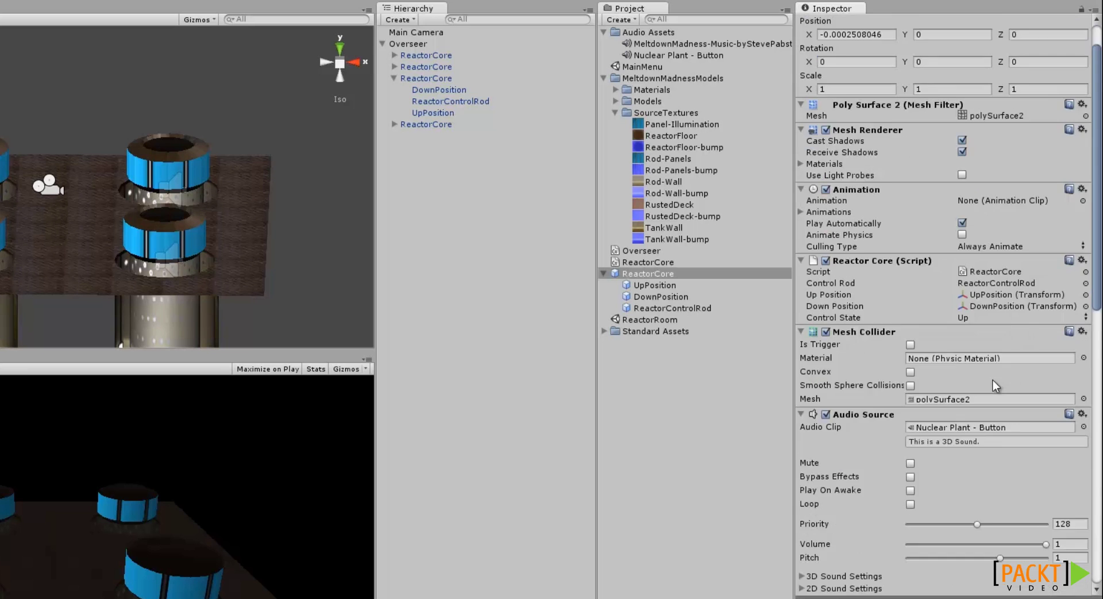
left_click(802, 373)
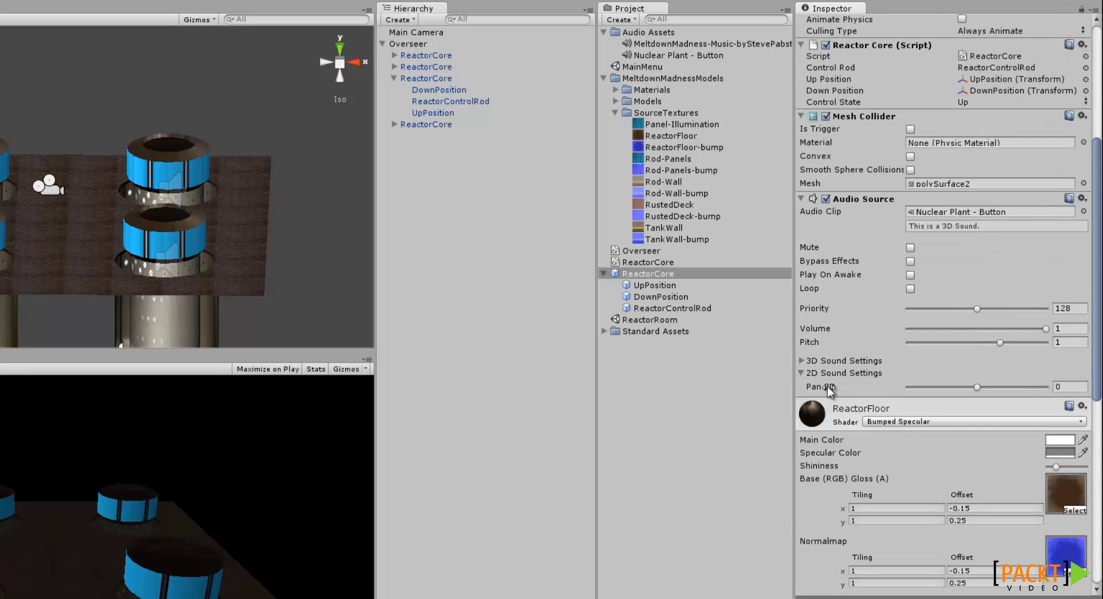
left_click(801, 360)
scroll(862, 385, "down", 8)
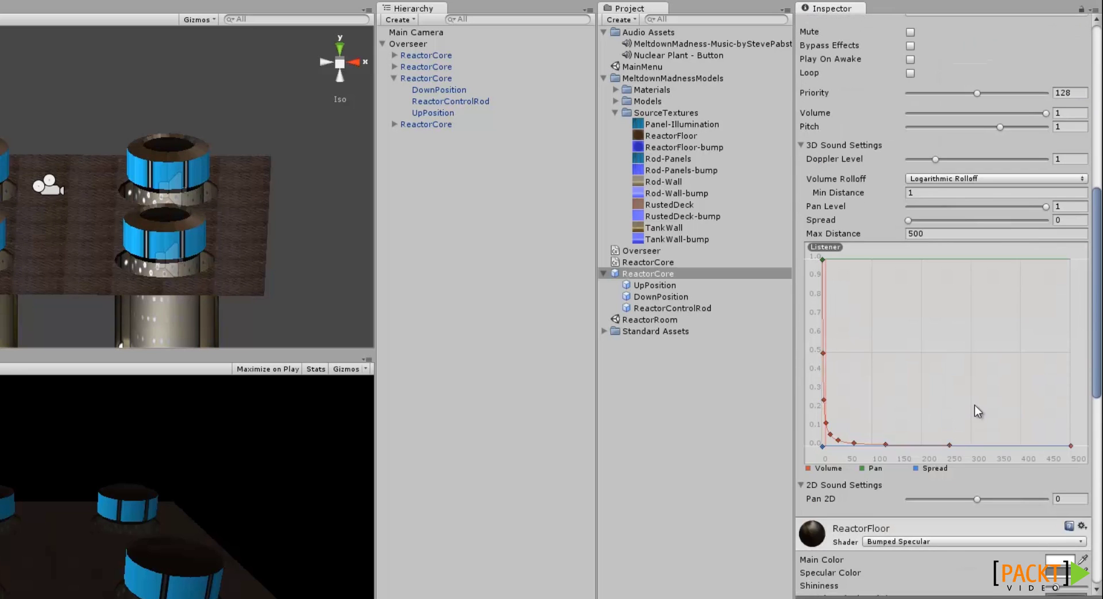